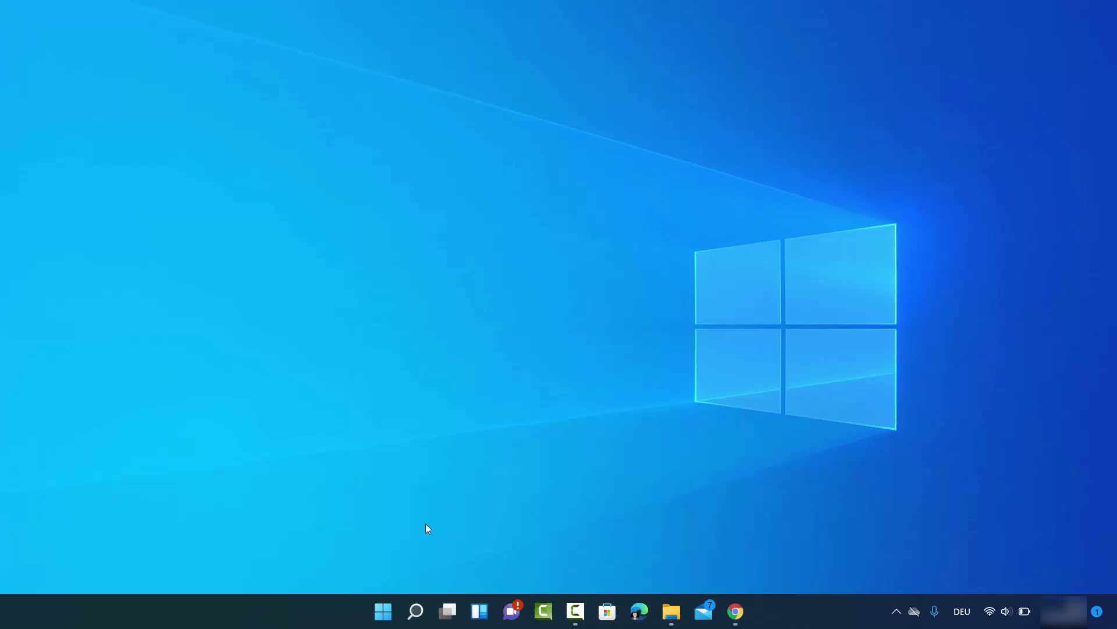
# Open Task Manager in its full view and show the Performance tab
pyautogui.rightClick(382, 614)
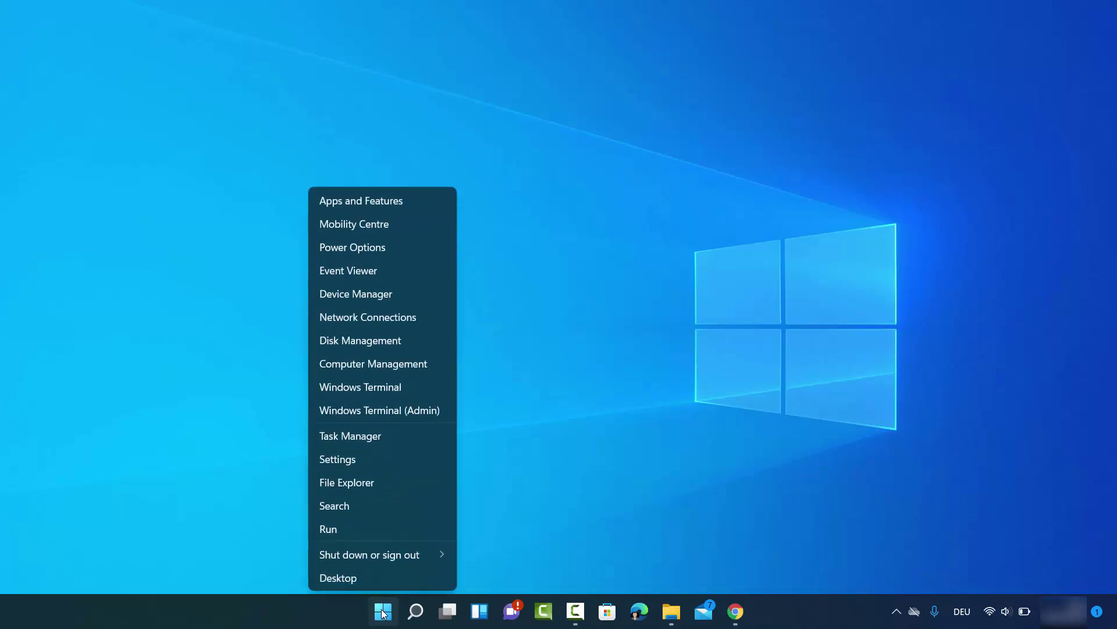
pyautogui.click(369, 439)
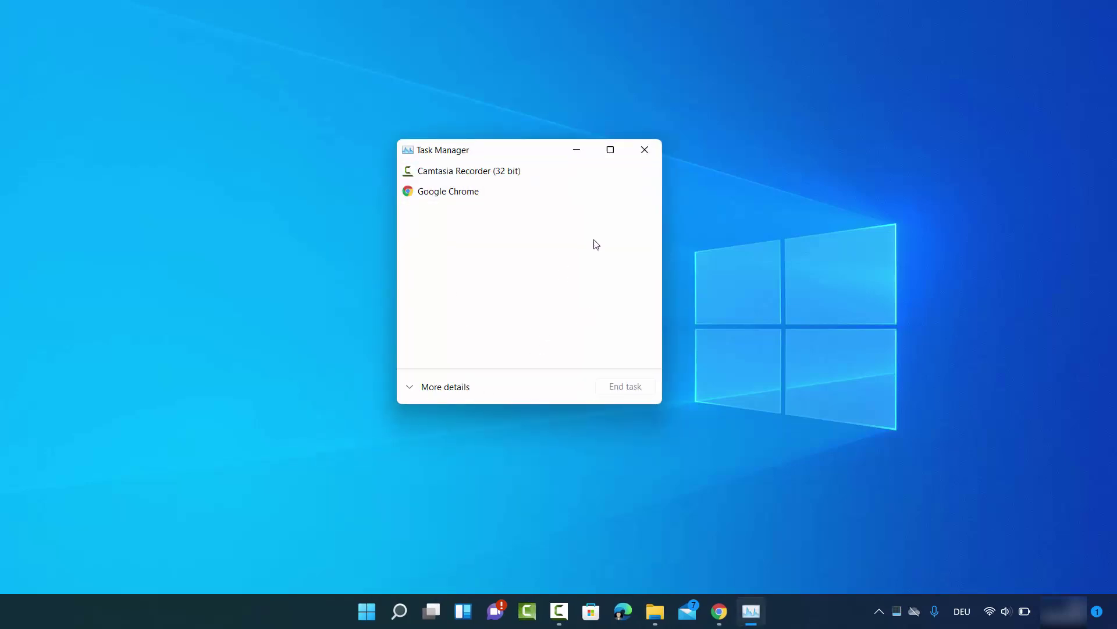
pyautogui.click(431, 388)
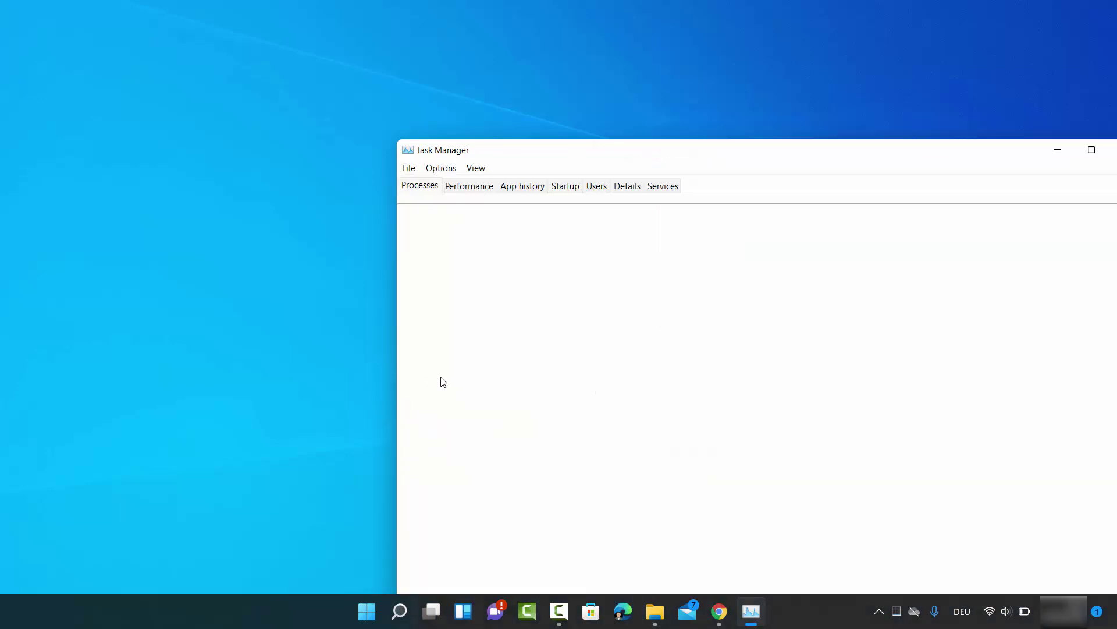
pyautogui.moveTo(526, 162); pyautogui.dragTo(381, 86)
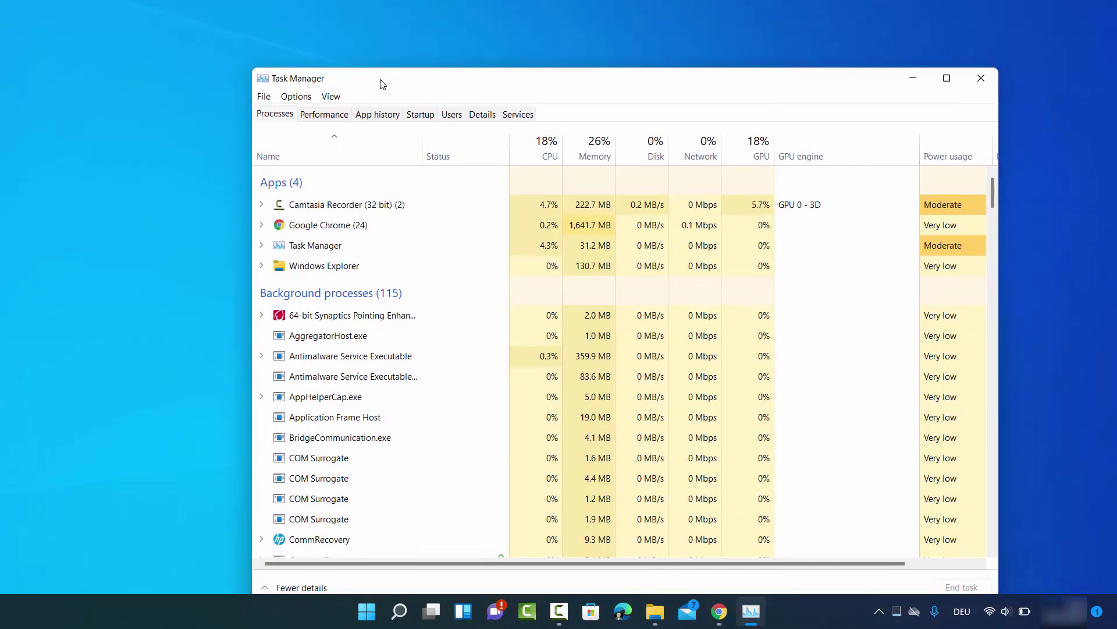
pyautogui.click(335, 118)
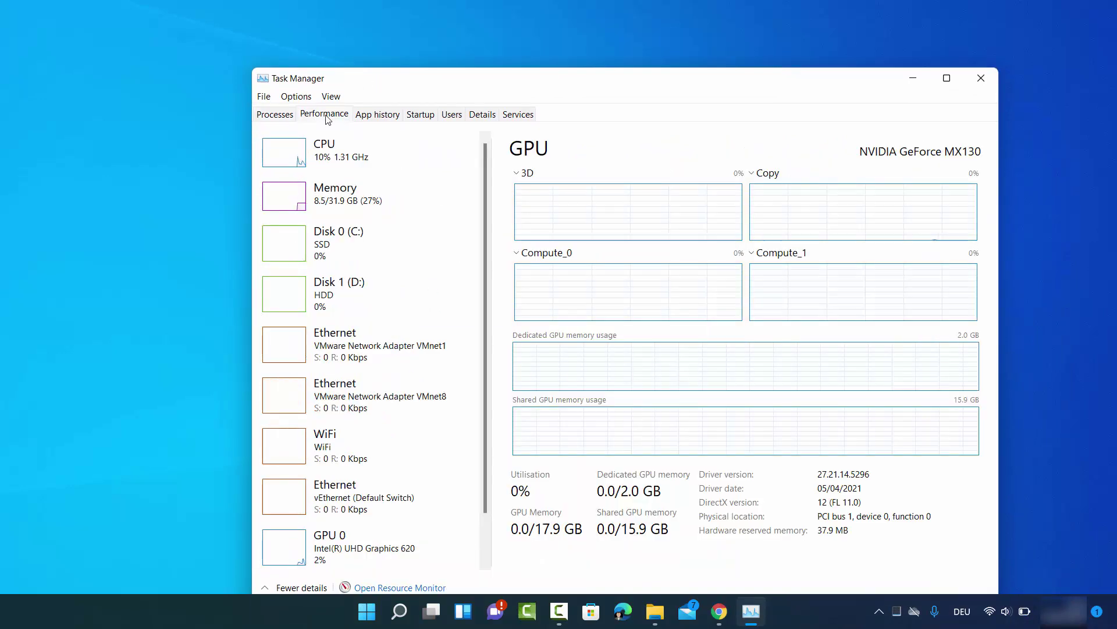
pyautogui.moveTo(375, 87); pyautogui.dragTo(378, 38)
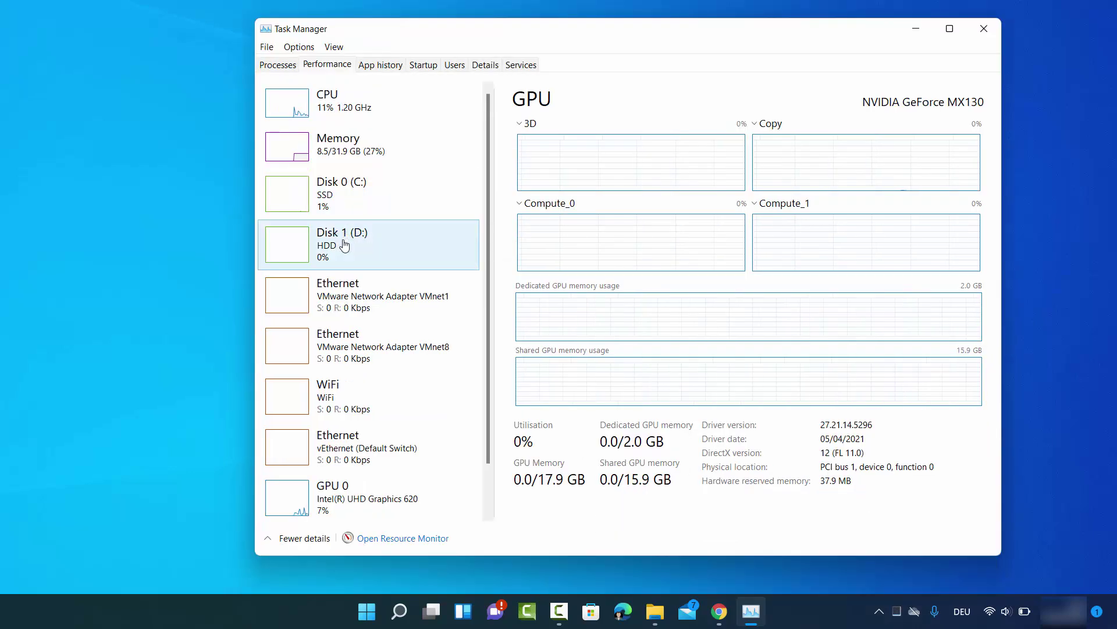
# Show Disk 0 (C:) details, identifying it as a 239 GB SSD system disk
pyautogui.click(336, 199)
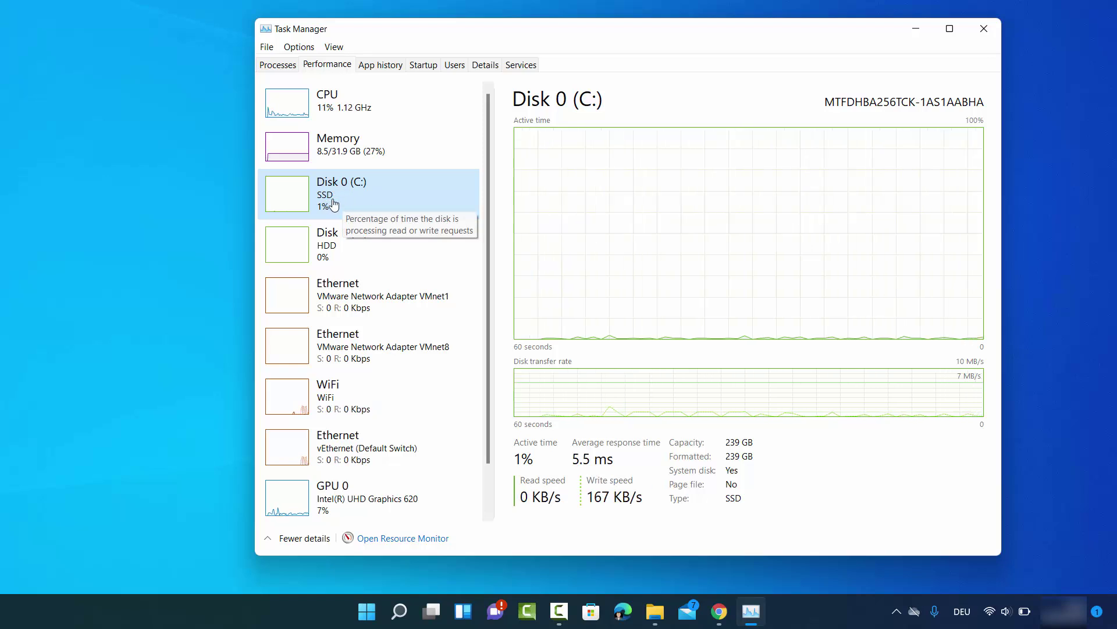
pyautogui.click(333, 245)
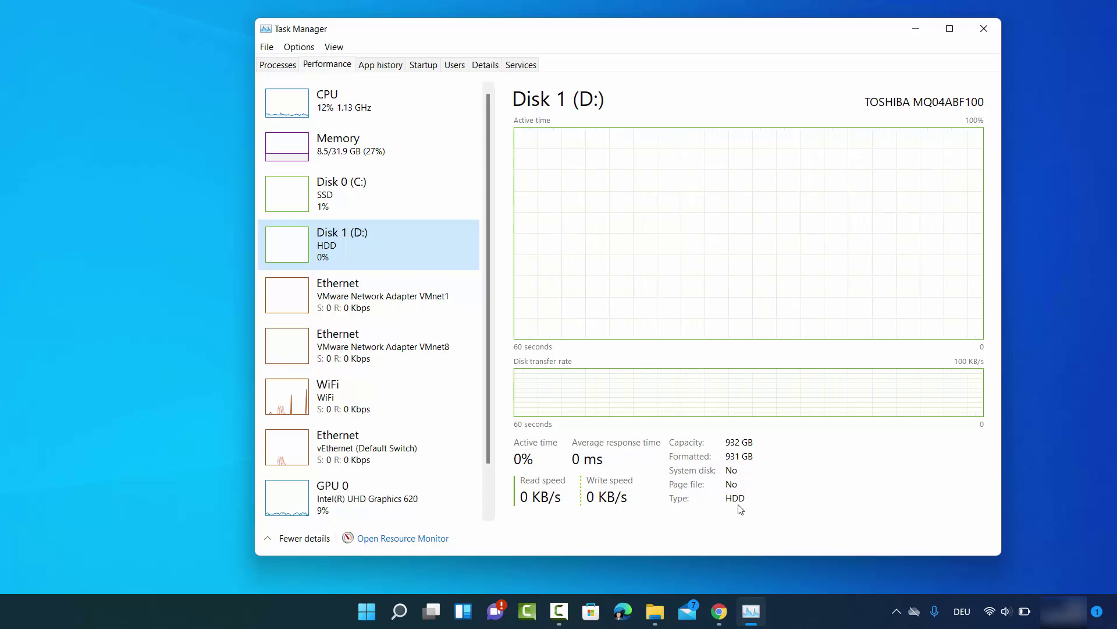
pyautogui.click(377, 214)
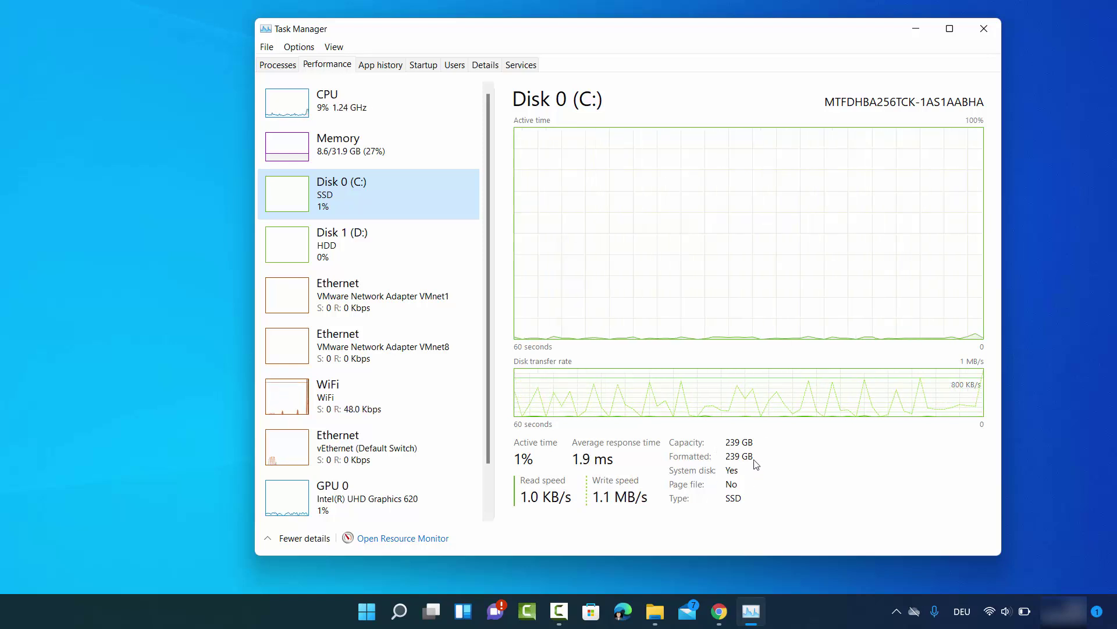
# Close Task Manager and bring up the Run dialog with dfrgui entered
pyautogui.click(984, 29)
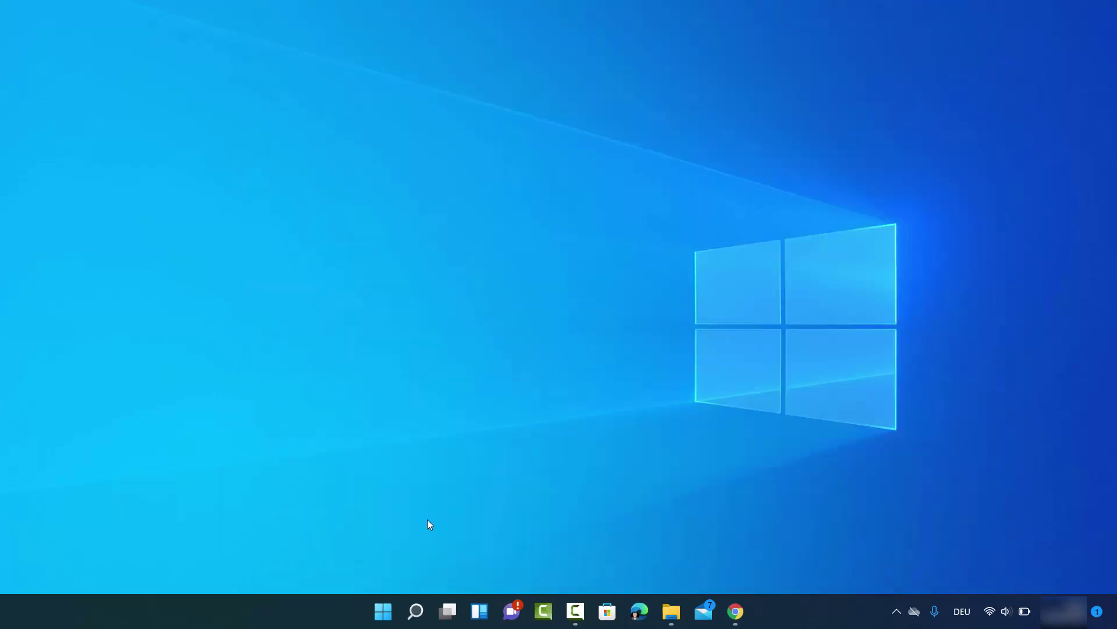
pyautogui.rightClick(382, 617)
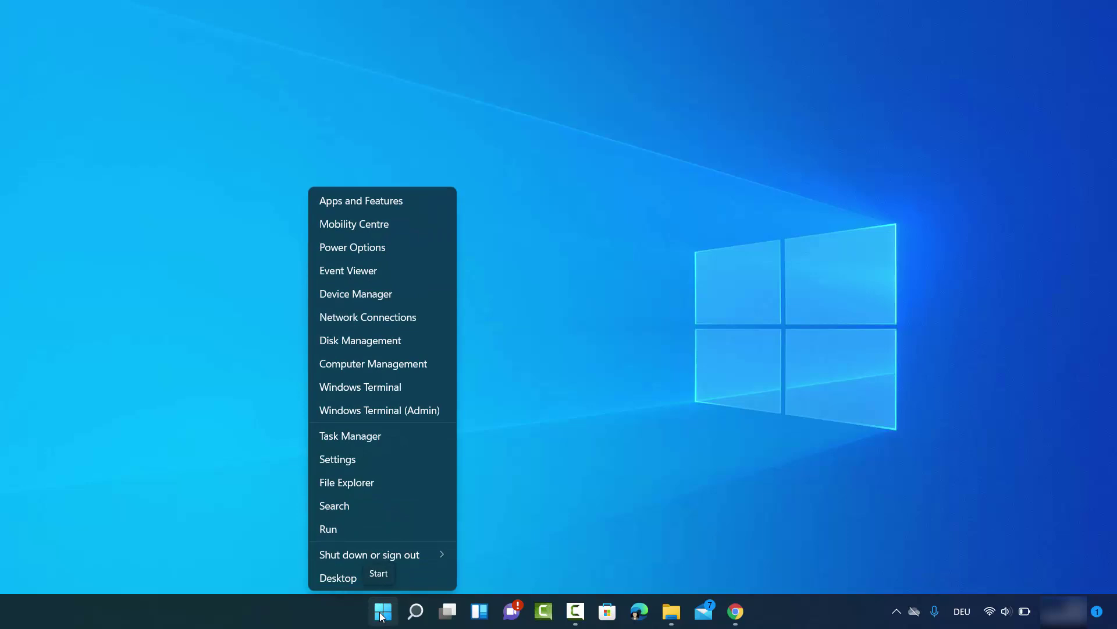
pyautogui.click(356, 530)
pyautogui.moveTo(205, 447); pyautogui.dragTo(458, 387)
pyautogui.click(342, 456)
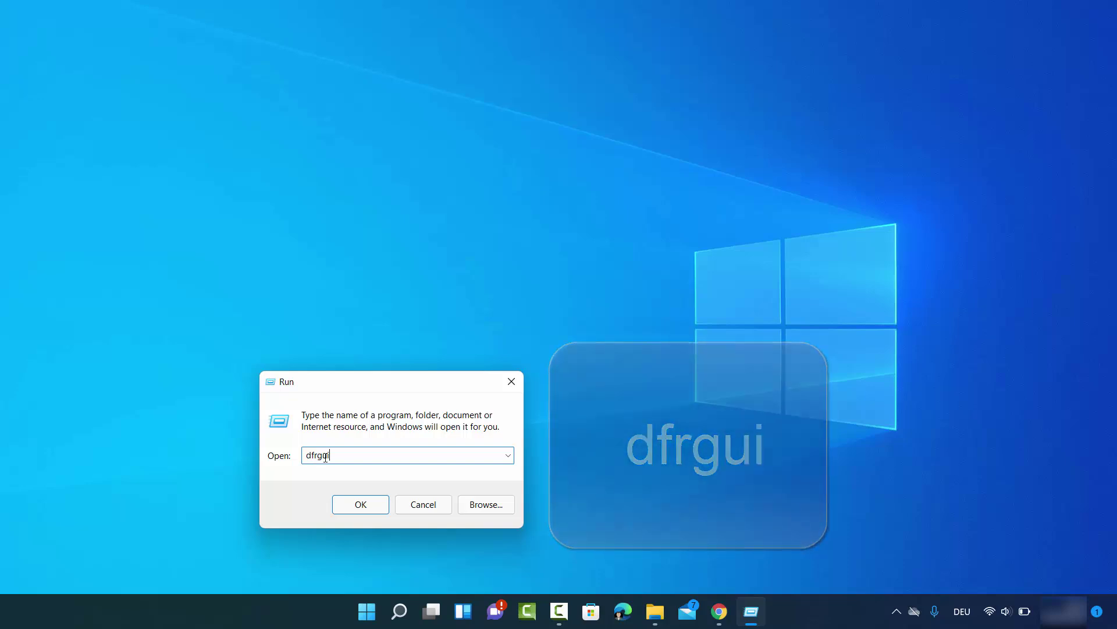
# Launch dfrgui, confirm C: is solid state and DATADRIVE1 (D:) hard disk, then close it
pyautogui.click(358, 506)
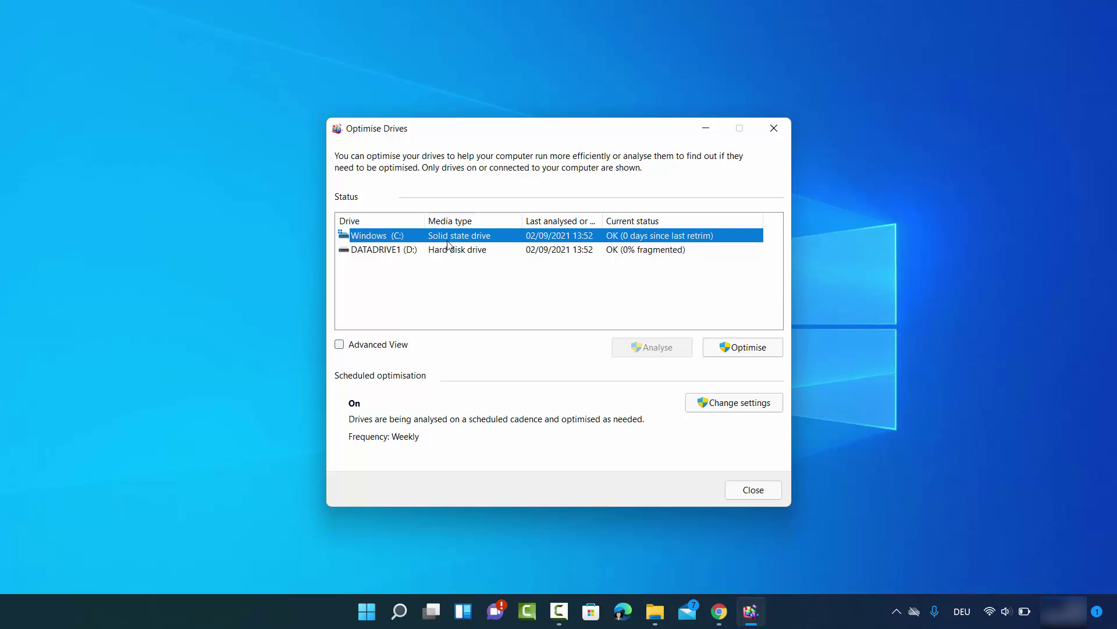
pyautogui.click(394, 255)
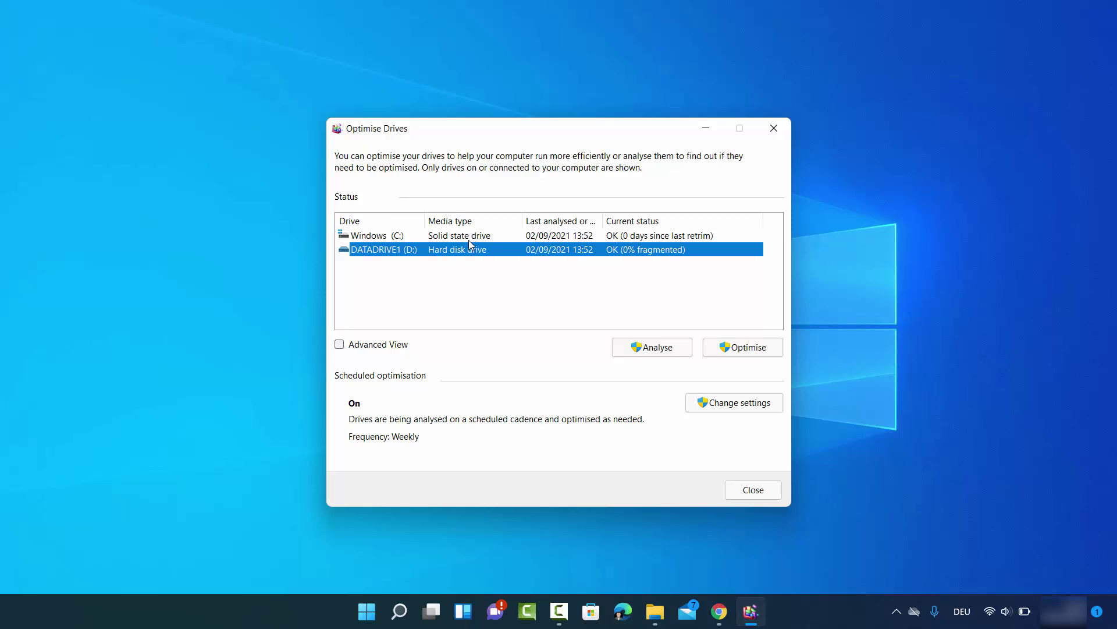
pyautogui.click(822, 194)
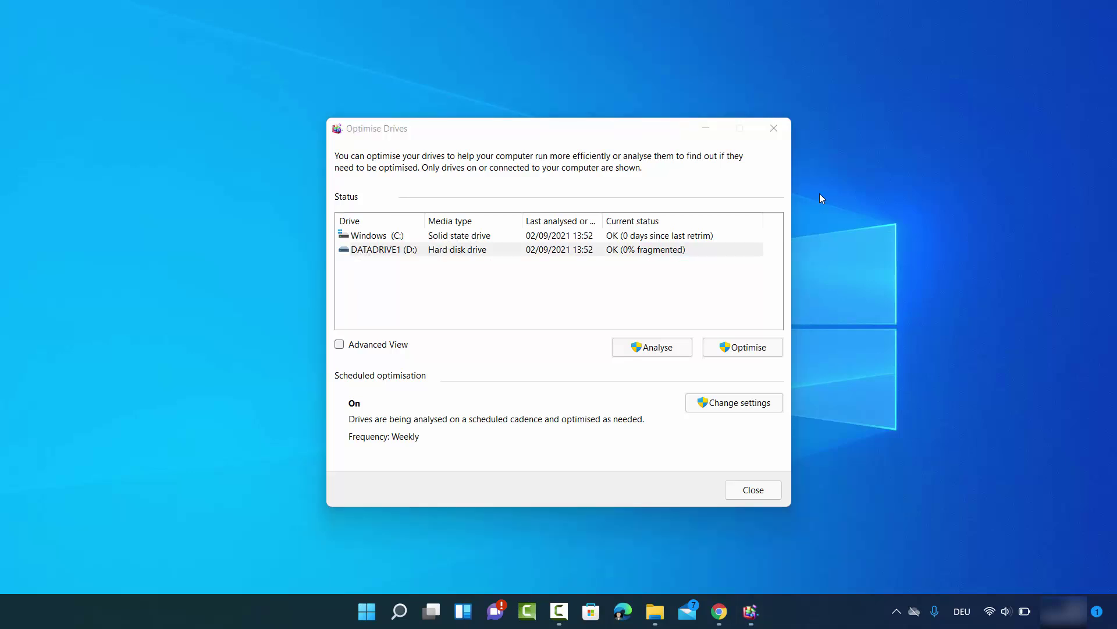
pyautogui.click(773, 129)
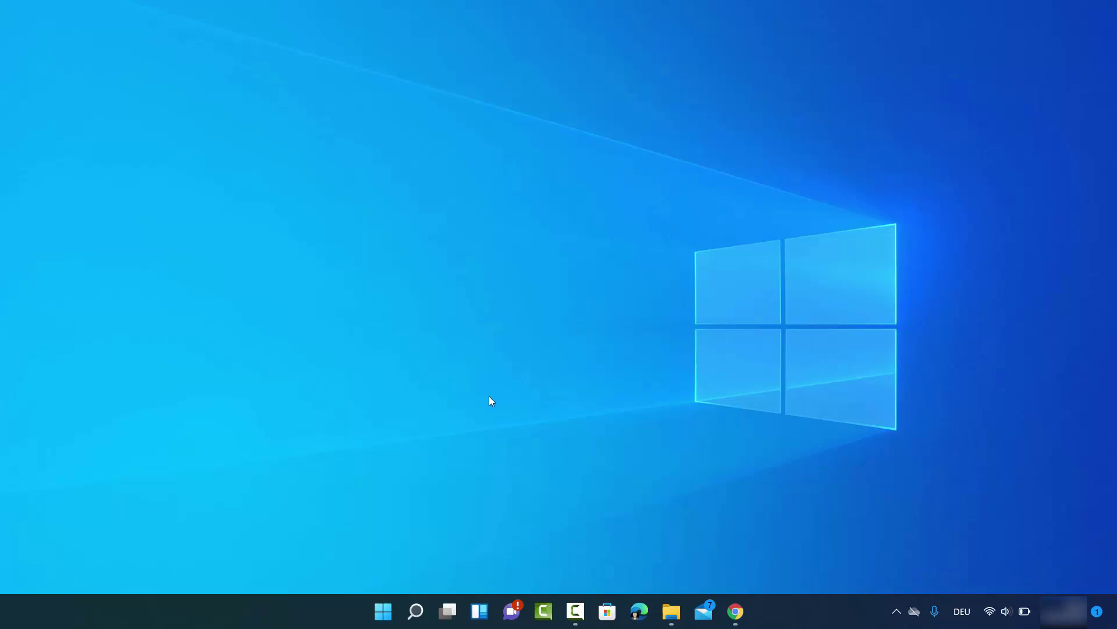
# Search Windows for 'powershell' to find Windows PowerShell as the best match
pyautogui.click(416, 612)
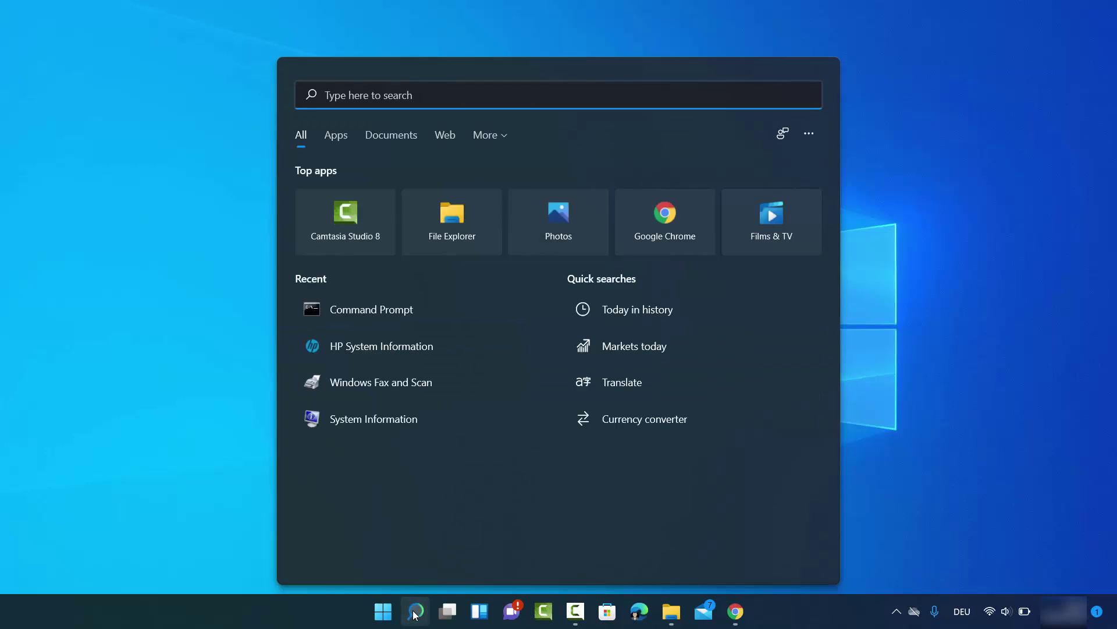
pyautogui.write('power')
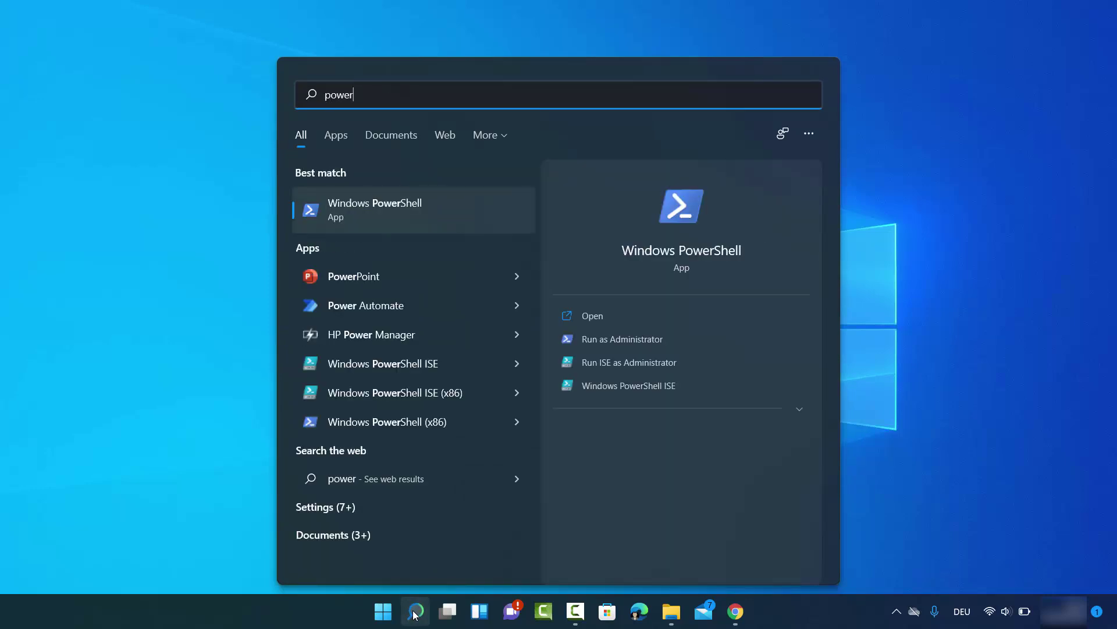
pyautogui.write('shell')
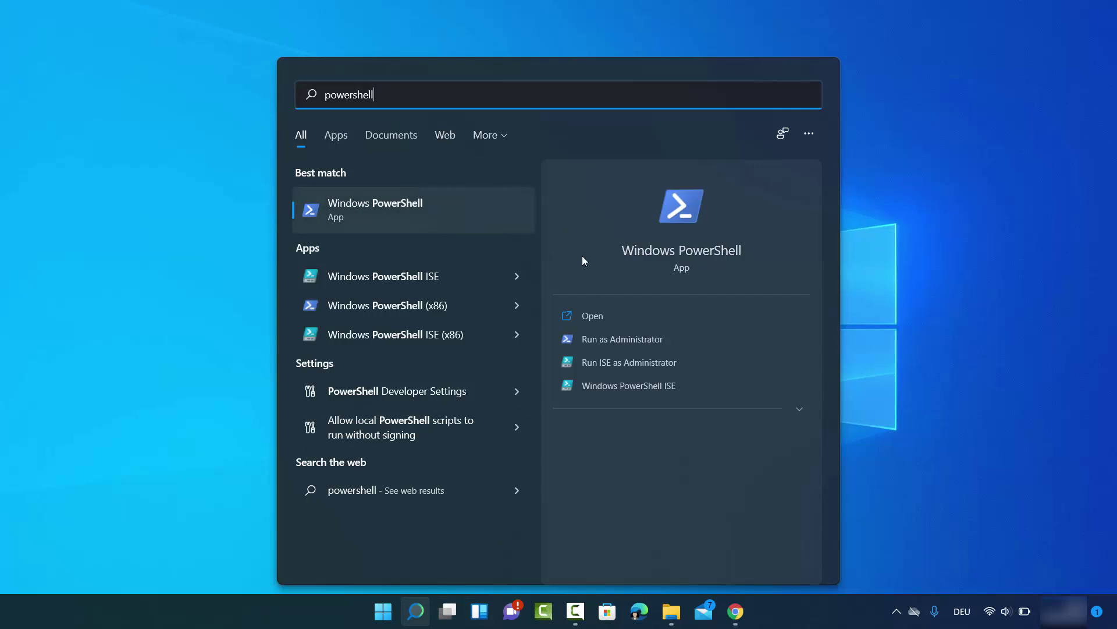
# Launch PowerShell as administrator, set its console font size to 28, and maximise it
pyautogui.click(606, 340)
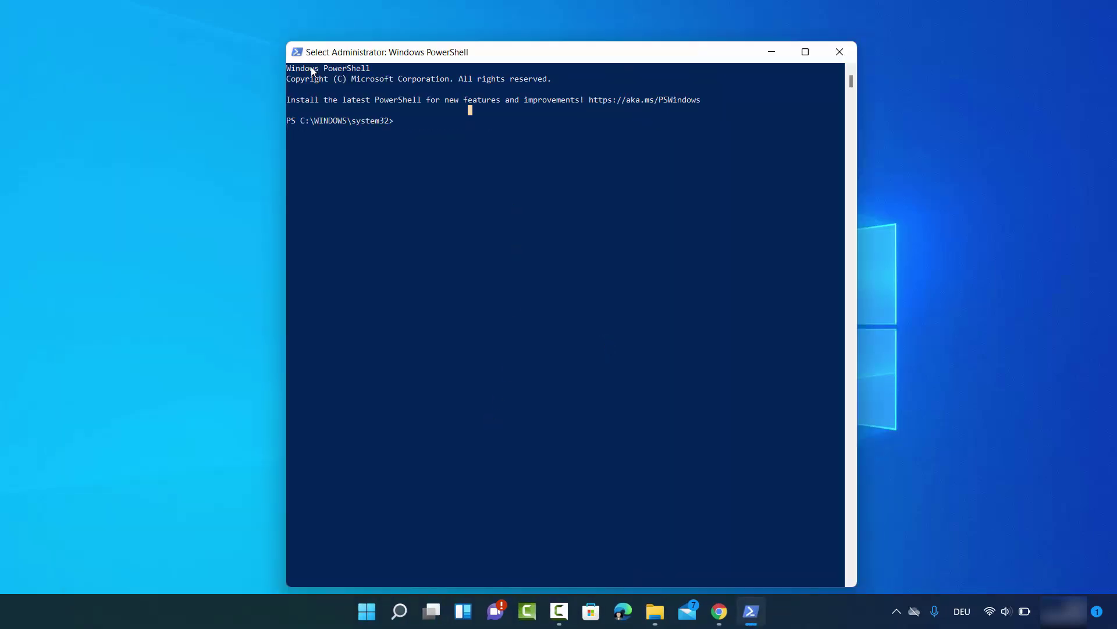
pyautogui.click(297, 53)
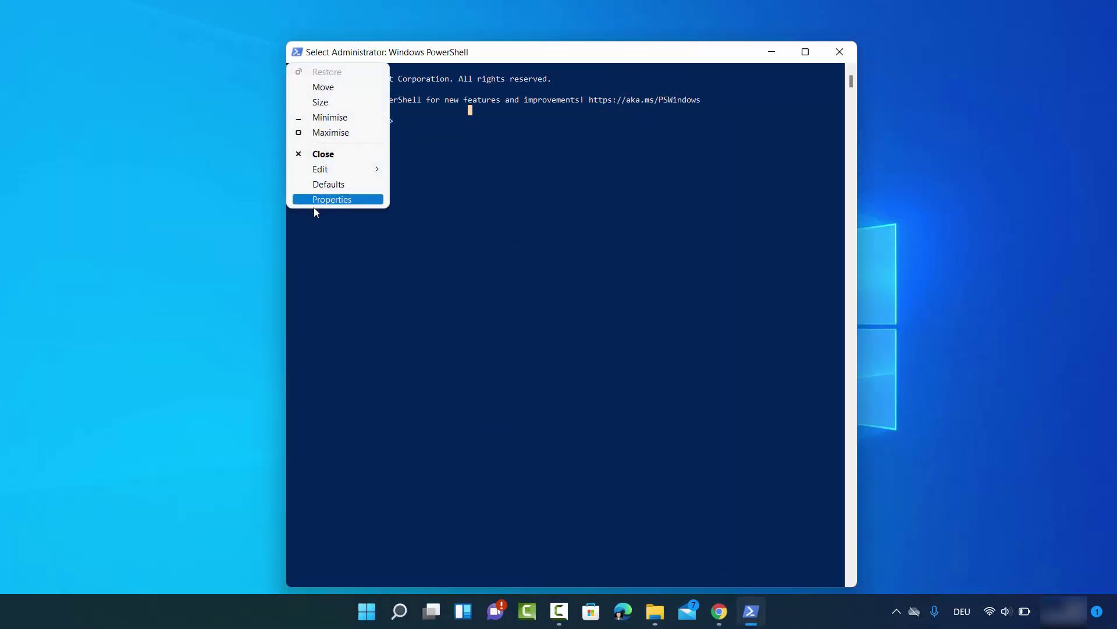
pyautogui.click(346, 199)
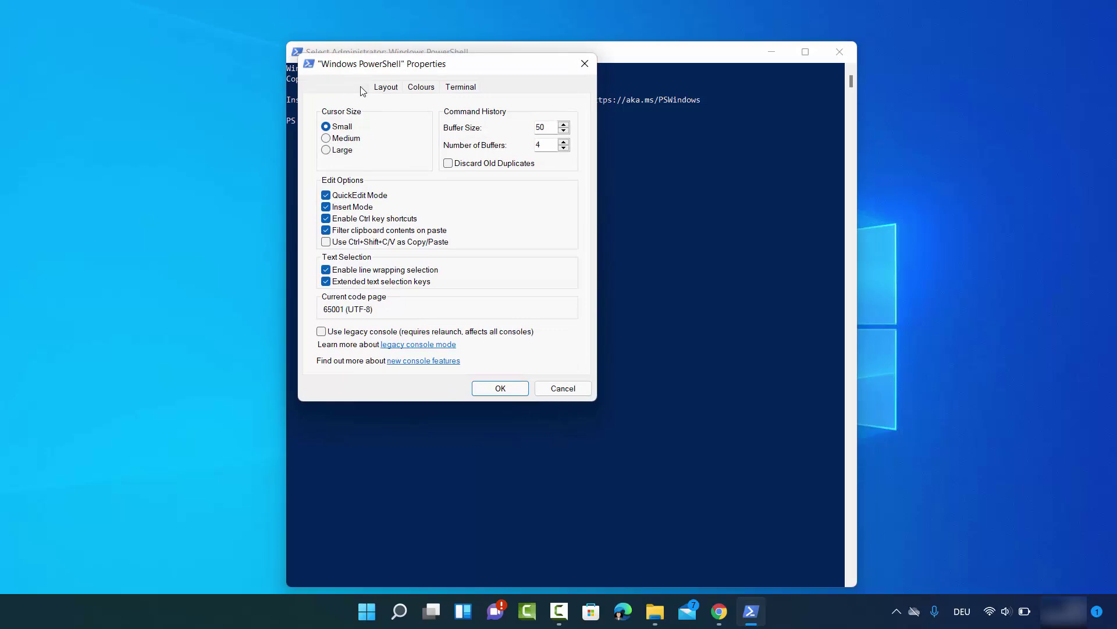
pyautogui.click(355, 87)
pyautogui.click(329, 180)
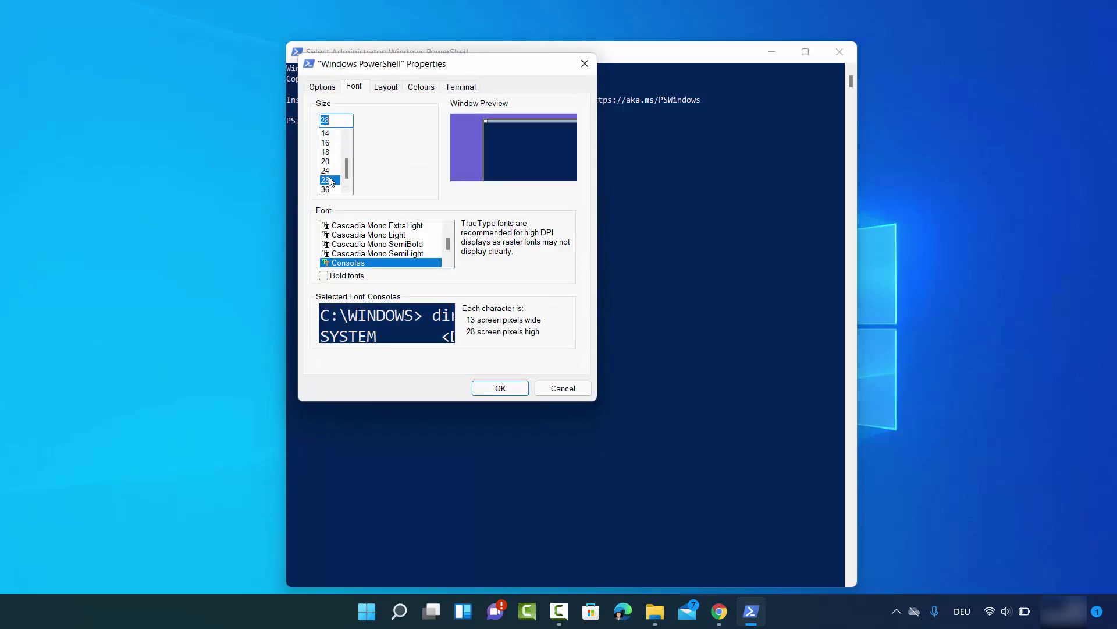
pyautogui.click(492, 390)
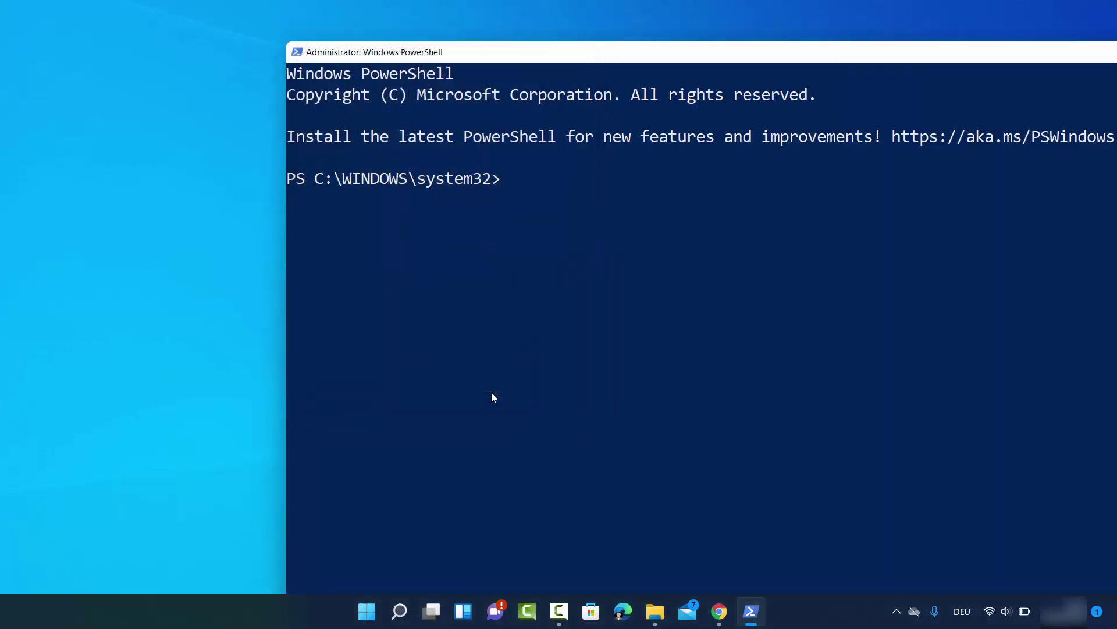
pyautogui.doubleClick(575, 55)
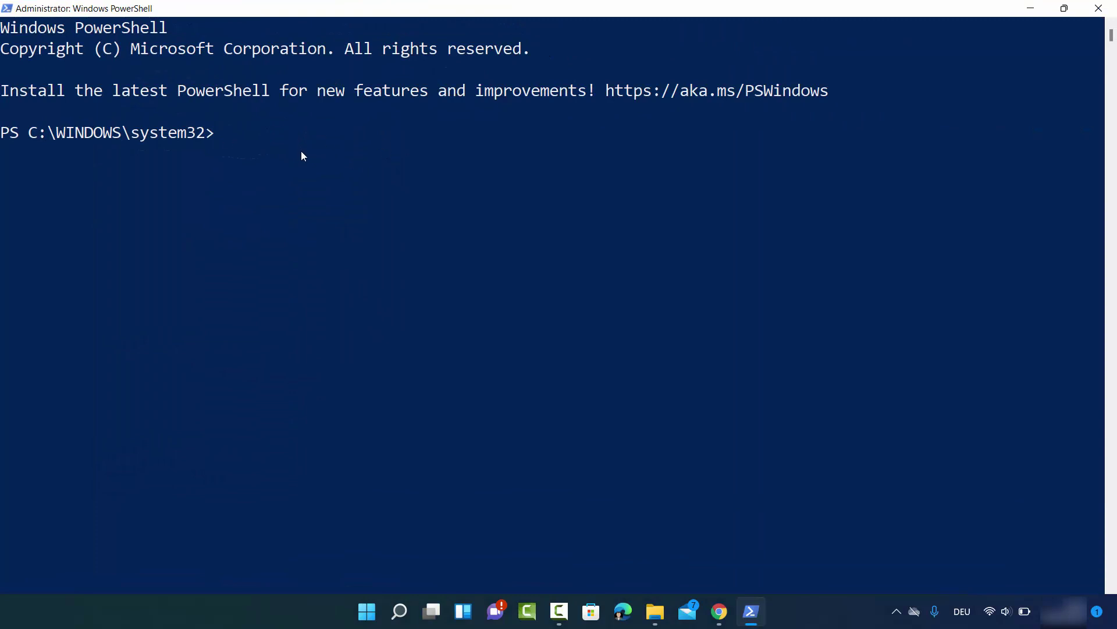
# Run Get-PhysicalDisk, listing TOSHIBA MQ04ABF100 as HDD and MTFDHBA256TCK-1AS1AABHA as SSD
pyautogui.write('Get-PhysicalDisk')
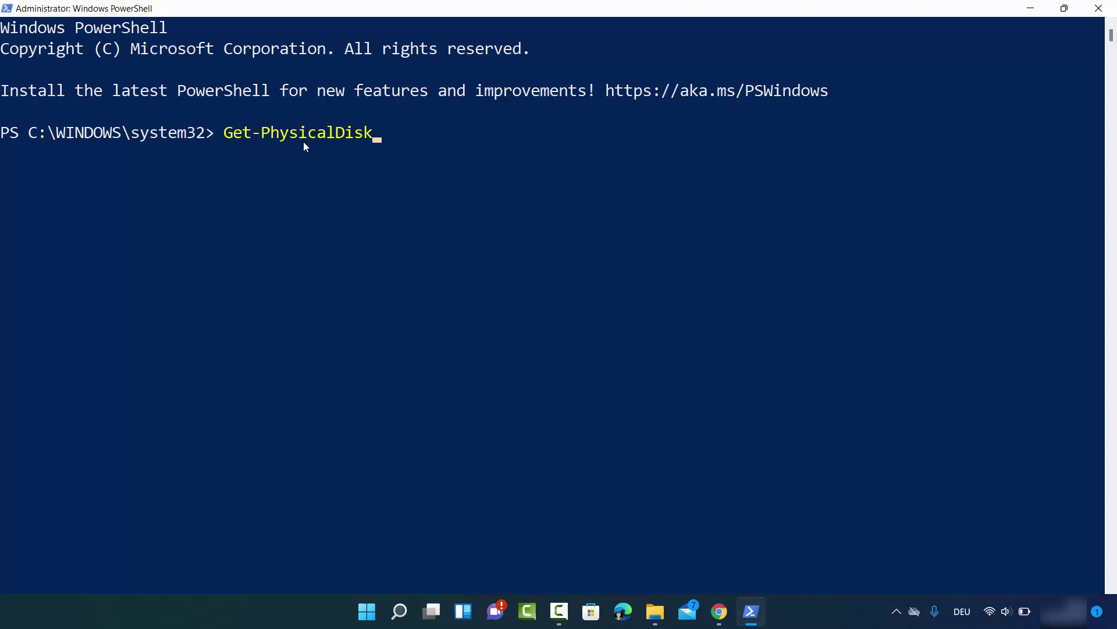
pyautogui.press('Return')
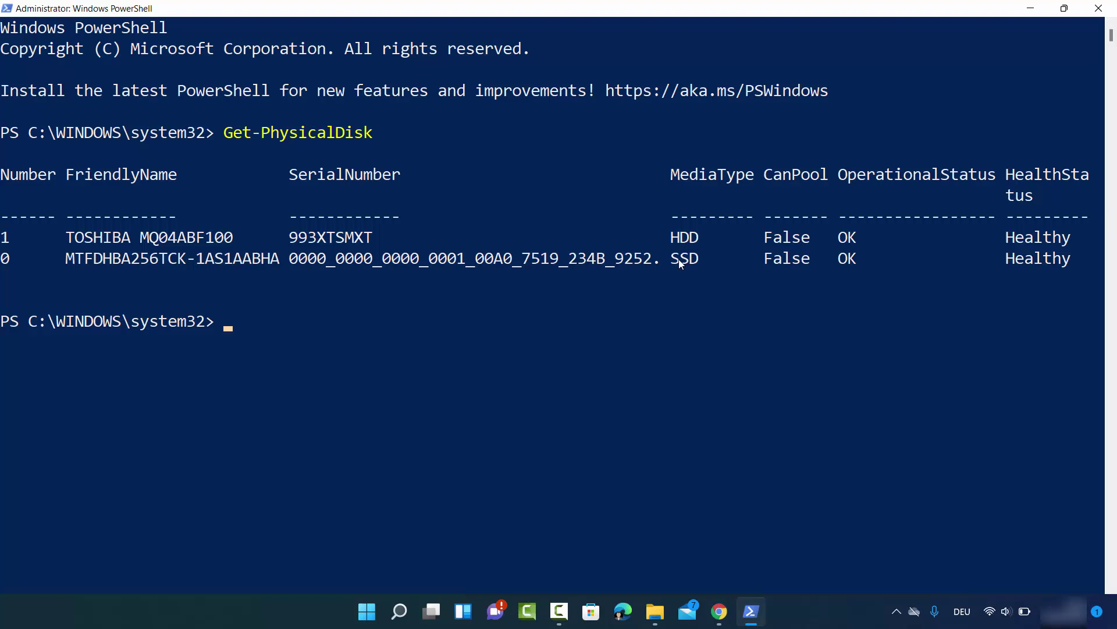
pyautogui.click(759, 363)
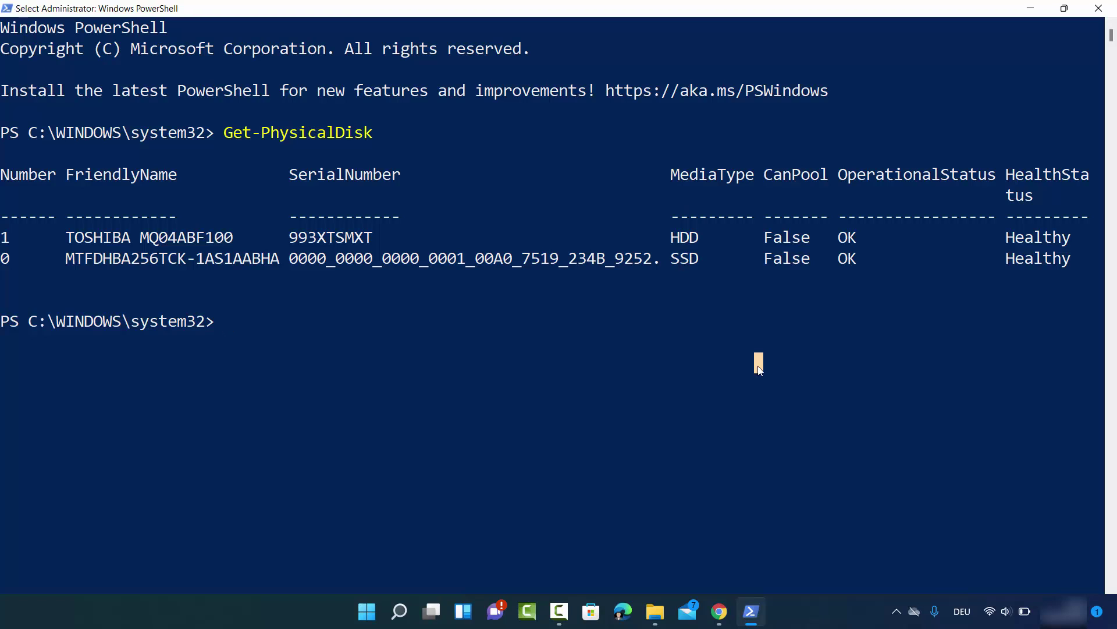
pyautogui.click(814, 301)
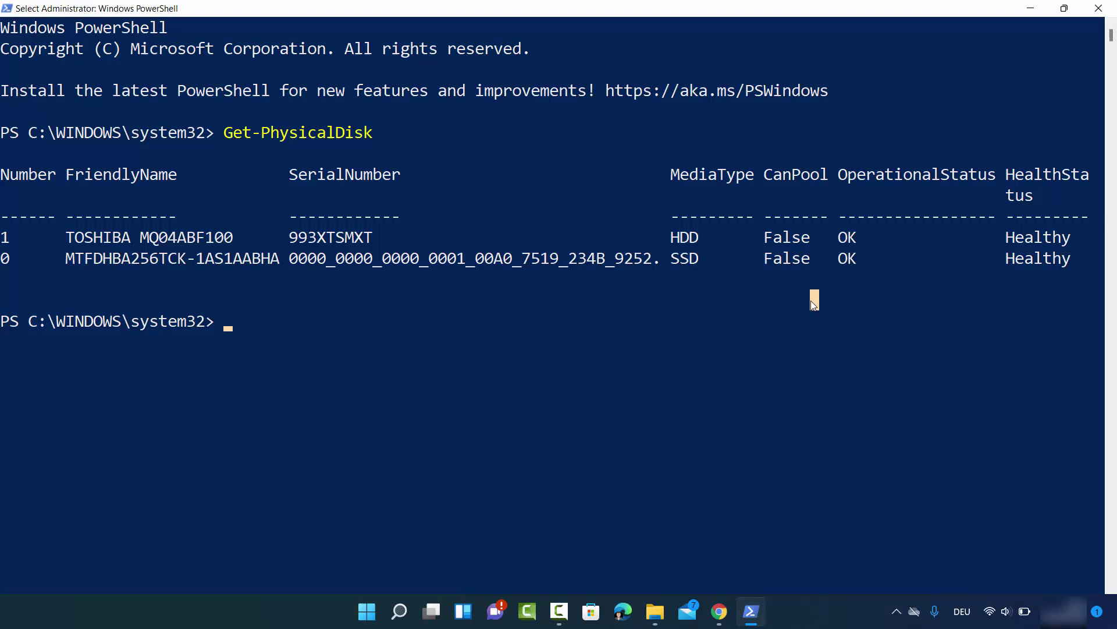